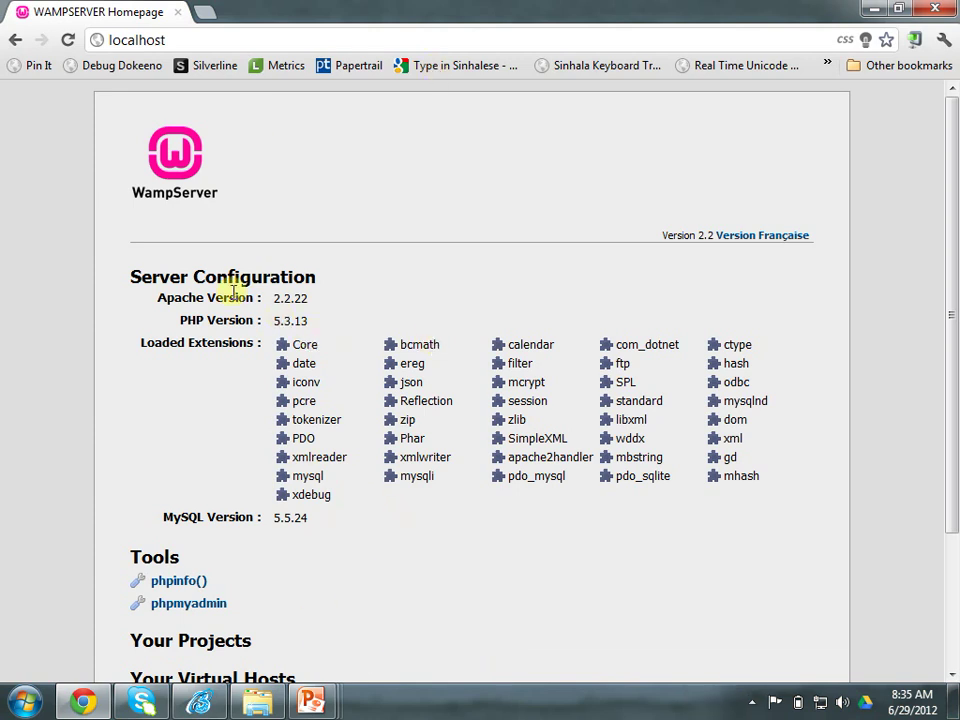
Search the web for "download codeigniter" in a new browser tab and open the CodeIgniter downloads page
{"action": "scroll", "coordinate": [273, 304], "scroll_direction": "down", "scroll_amount": 3}
{"action": "scroll", "coordinate": [274, 304], "scroll_direction": "up", "scroll_amount": 3}
{"action": "left_click", "coordinate": [204, 12]}
{"action": "type", "text": "downloa"}
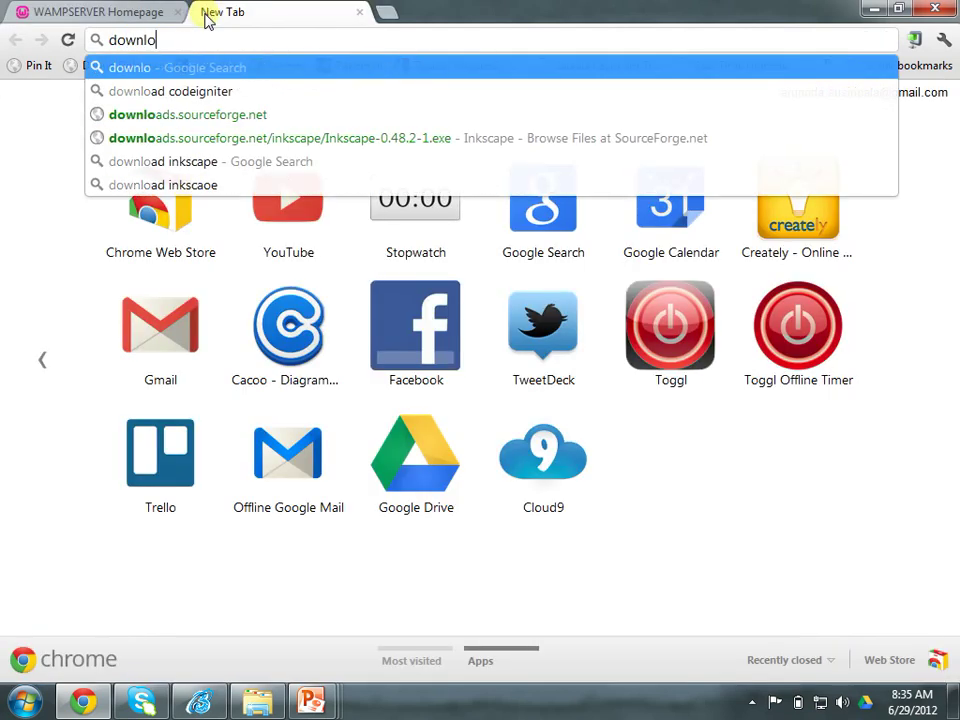
{"action": "key", "text": "Down"}
{"action": "key", "text": "Return"}
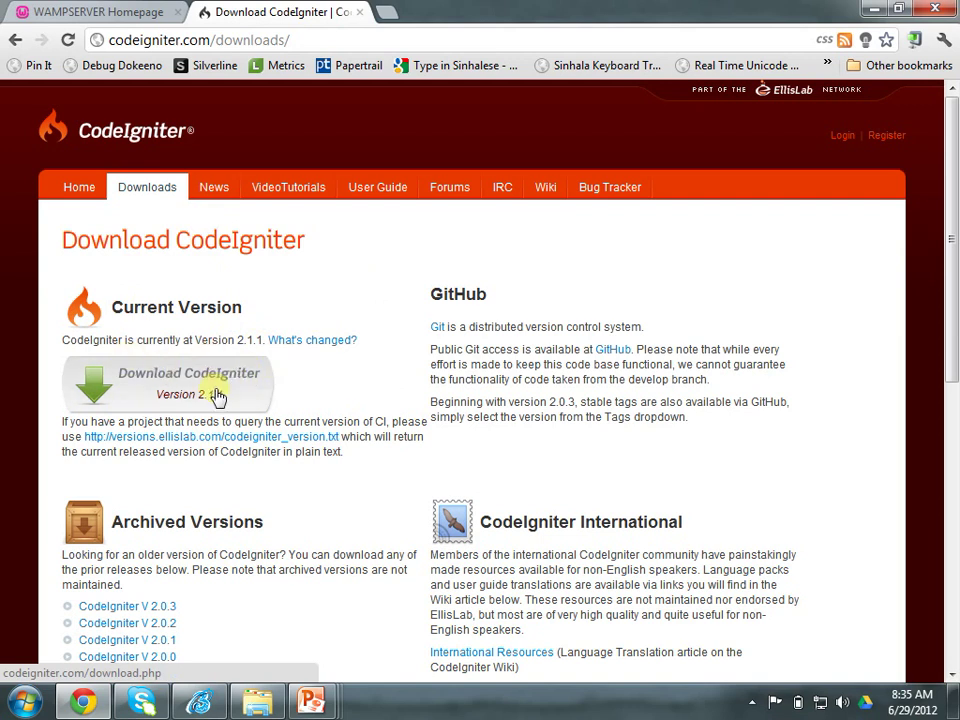
Download the current CodeIgniter release, version 2.1.1, from the downloads page
{"action": "scroll", "coordinate": [236, 497], "scroll_direction": "down", "scroll_amount": 3}
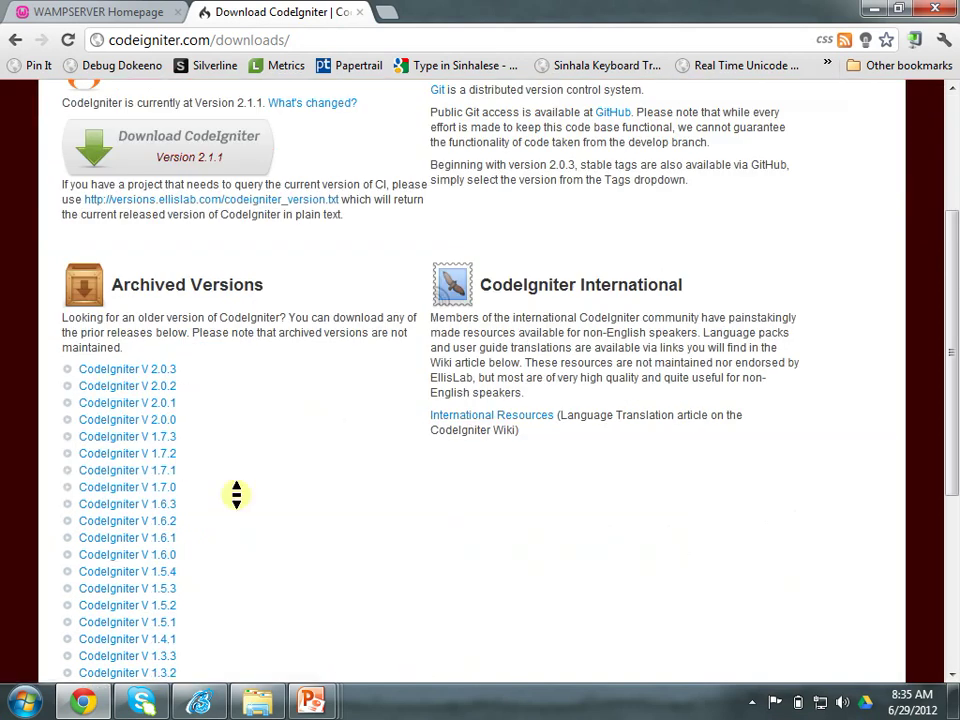
{"action": "scroll", "coordinate": [253, 482], "scroll_direction": "up", "scroll_amount": 3}
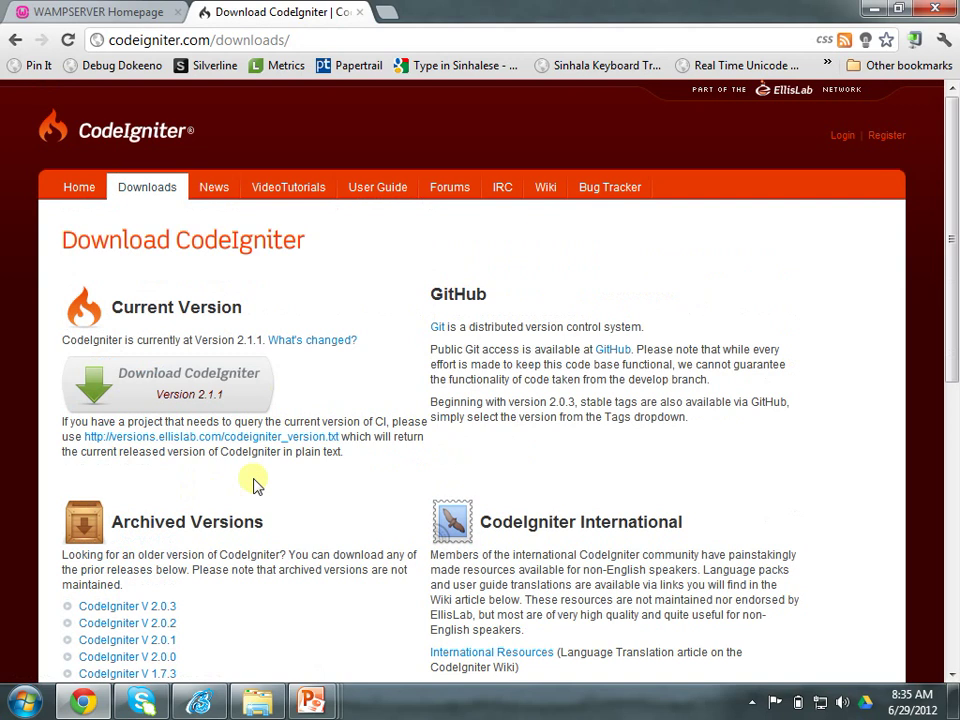
{"action": "left_click", "coordinate": [211, 393]}
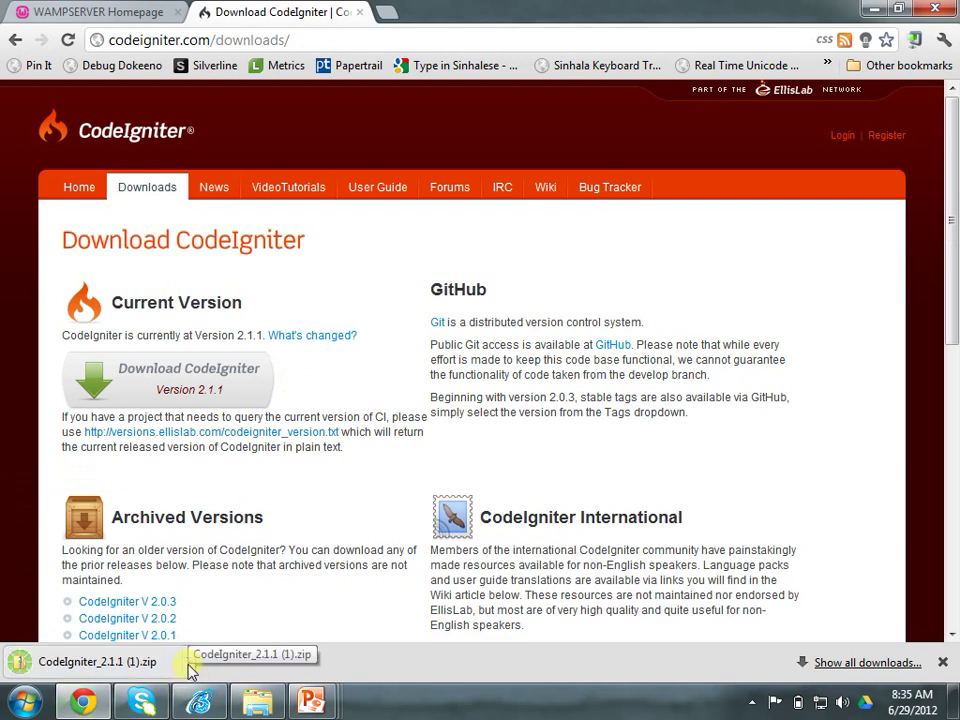
Extract the CodeIgniter_2.1.1 zip archive in the Downloads folder to its default destination, showing the extracted files when complete
{"action": "left_click", "coordinate": [24, 702]}
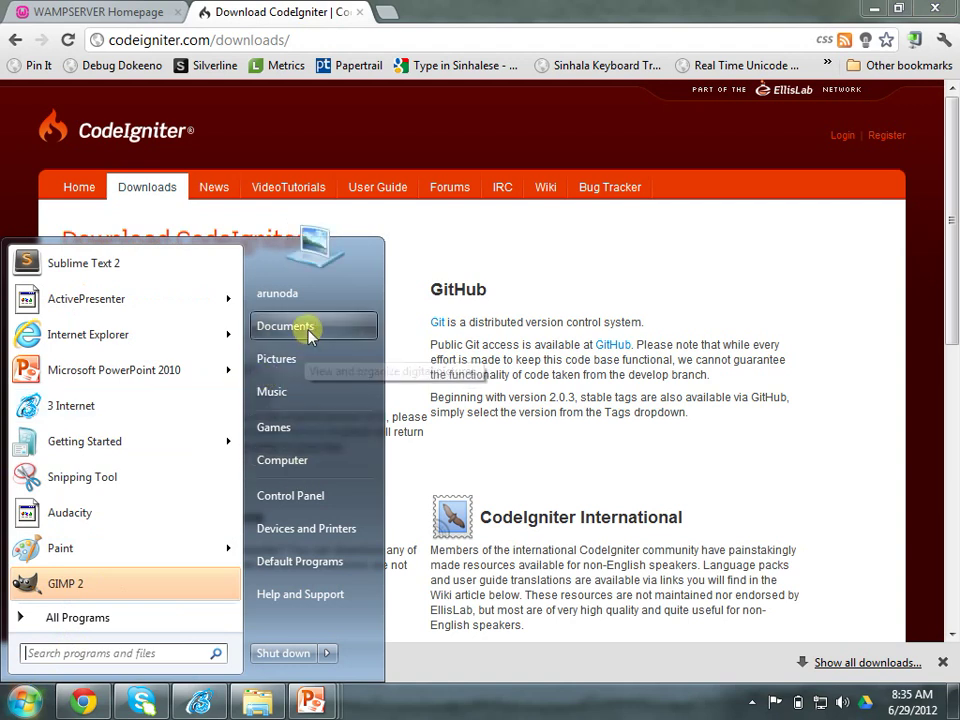
{"action": "left_click", "coordinate": [275, 461]}
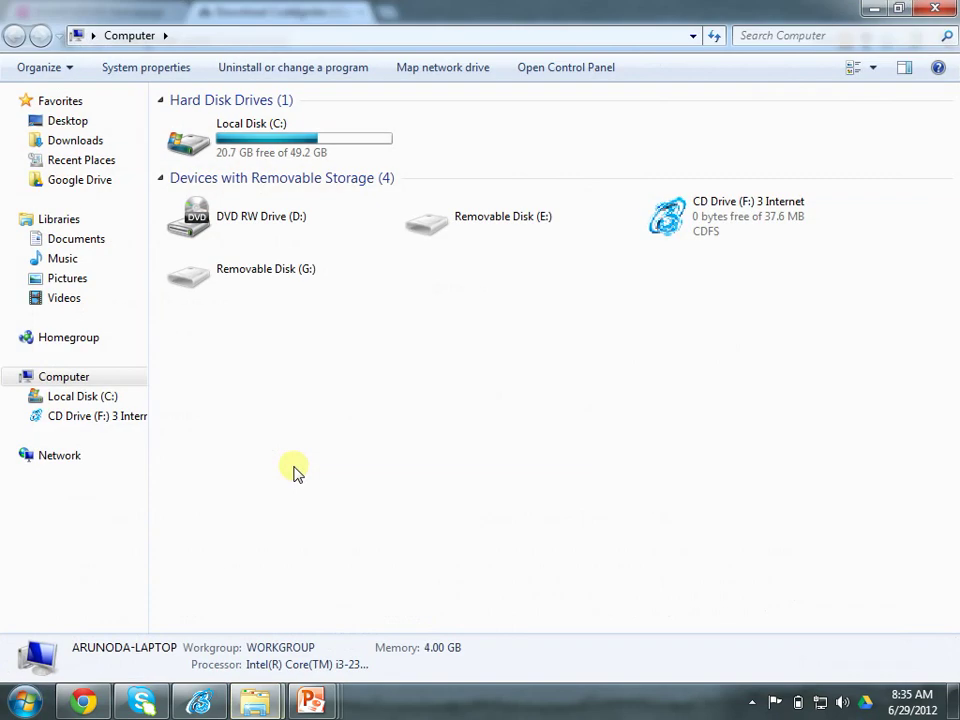
{"action": "left_click", "coordinate": [72, 141]}
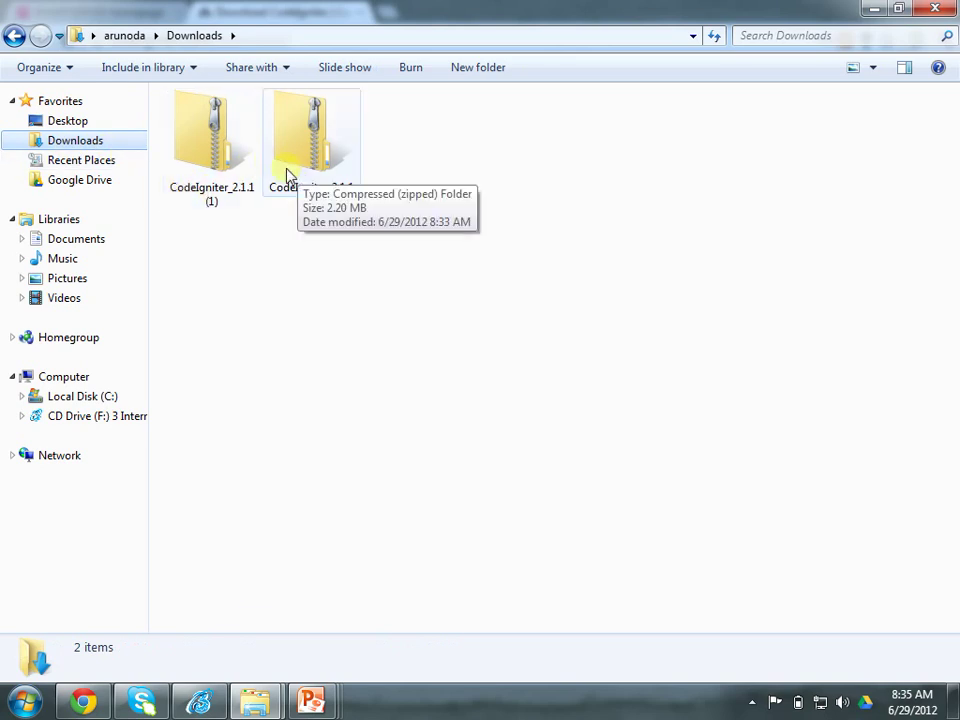
{"action": "right_click", "coordinate": [306, 157]}
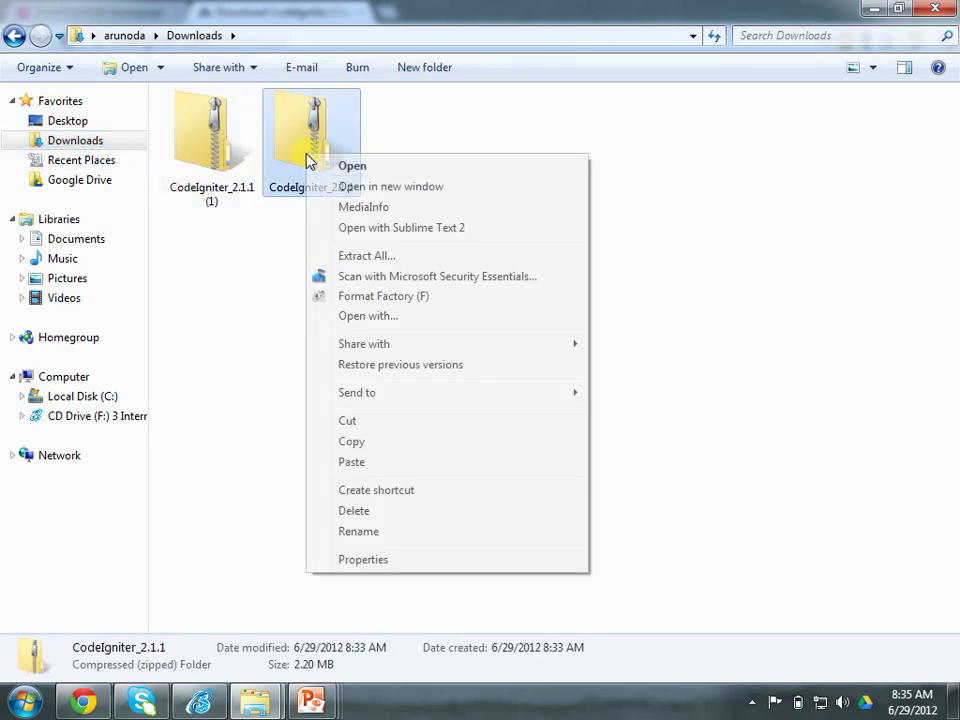
{"action": "left_click", "coordinate": [386, 257]}
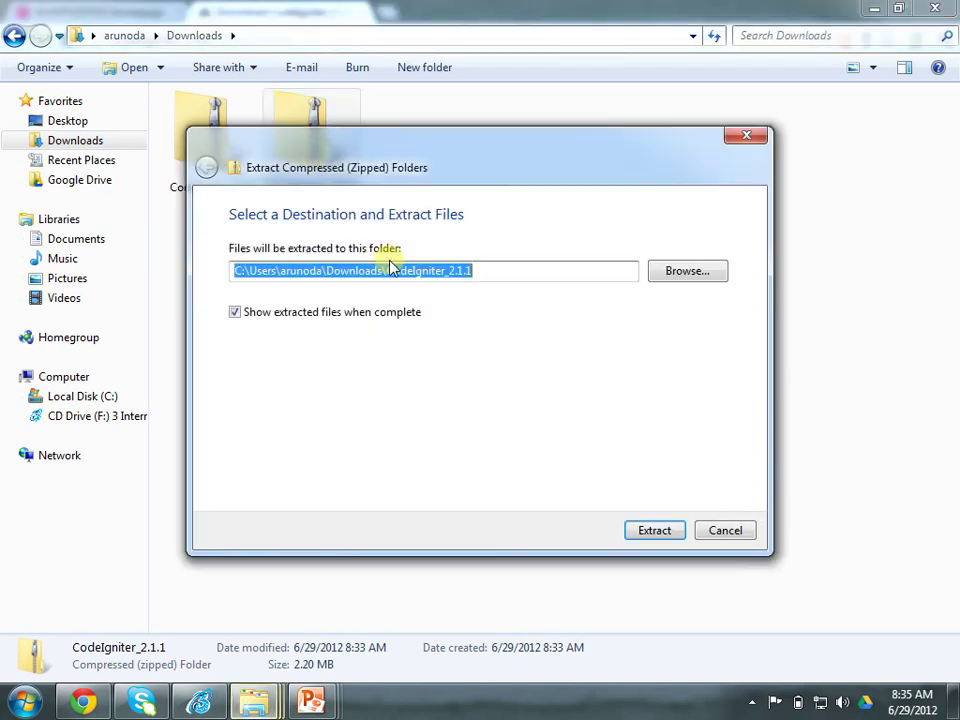
{"action": "left_click", "coordinate": [655, 532]}
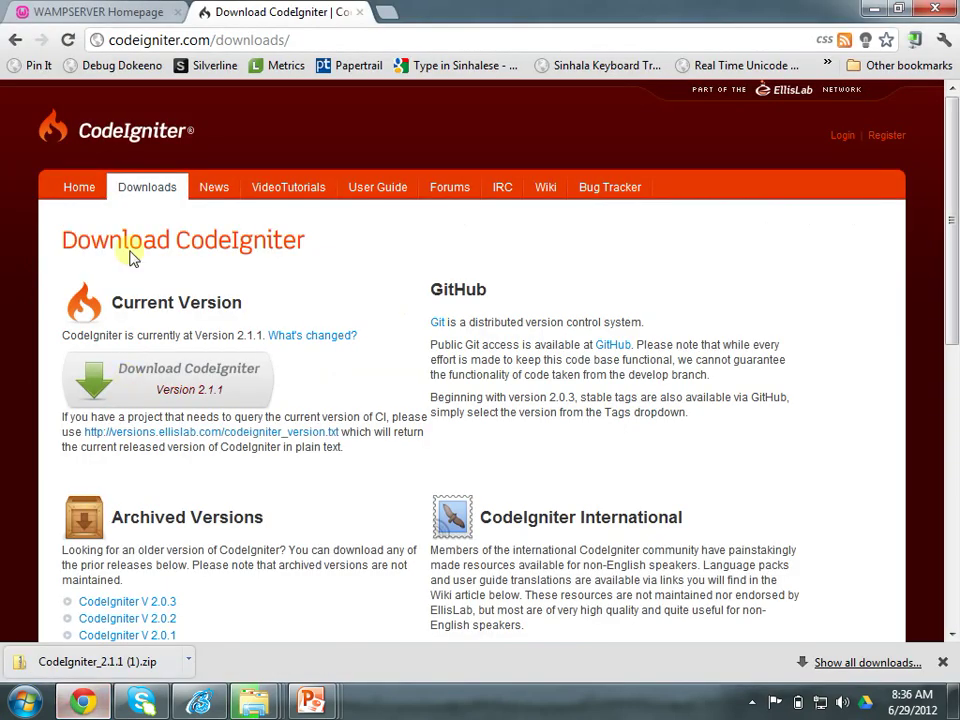
Reload the WampServer homepage in the browser and open the C:\wamp\www folder in File Explorer
{"action": "left_click", "coordinate": [135, 12]}
{"action": "left_click", "coordinate": [68, 40]}
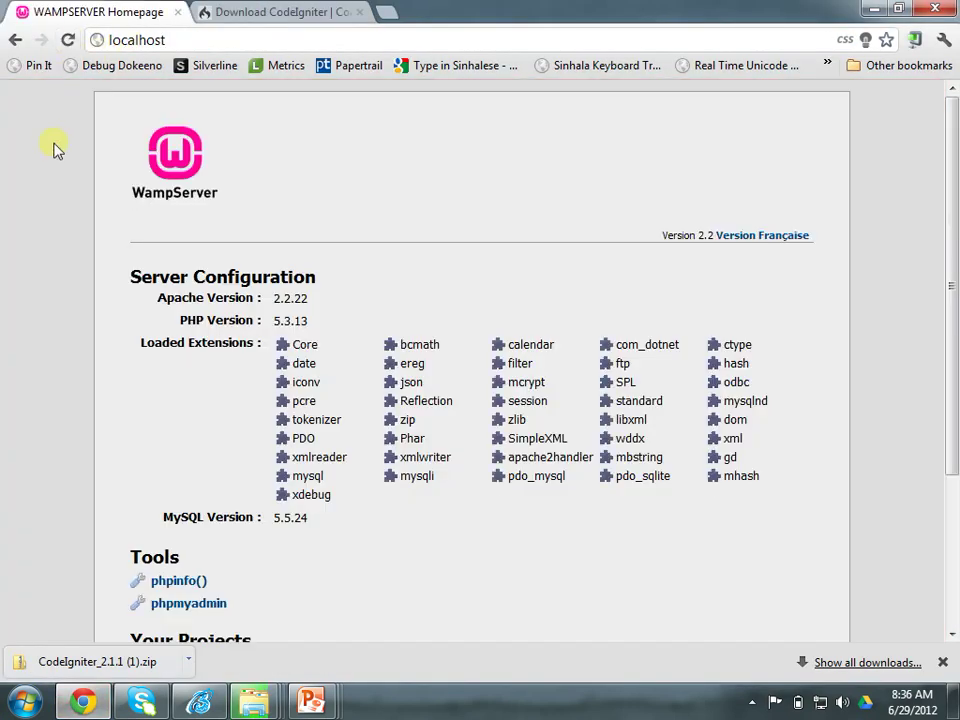
{"action": "left_click", "coordinate": [25, 700]}
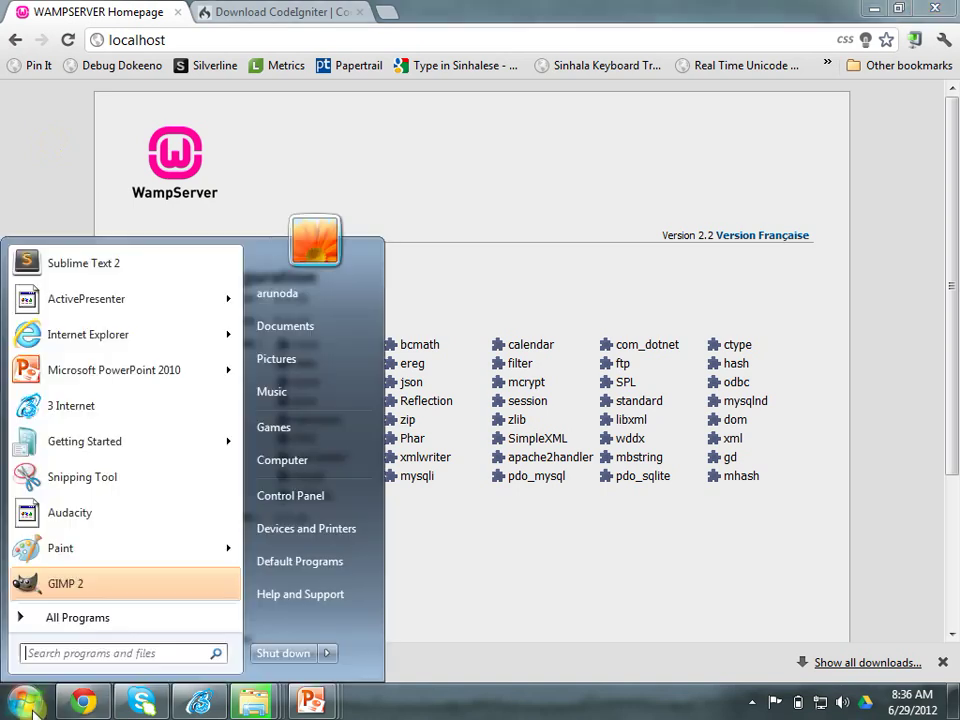
{"action": "left_click", "coordinate": [289, 460]}
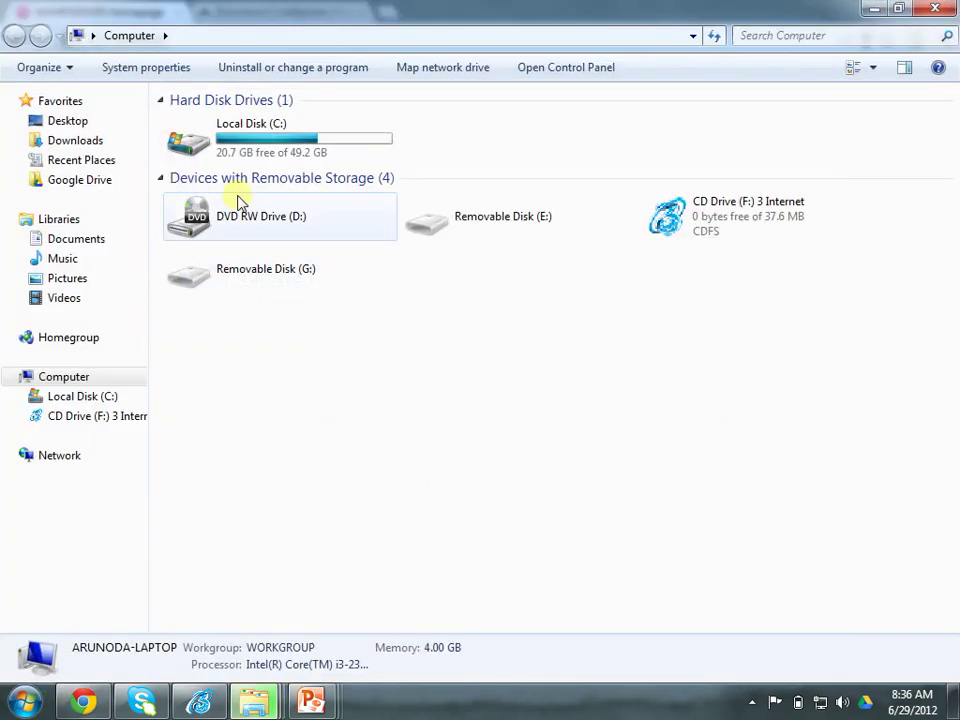
{"action": "double_click", "coordinate": [272, 125]}
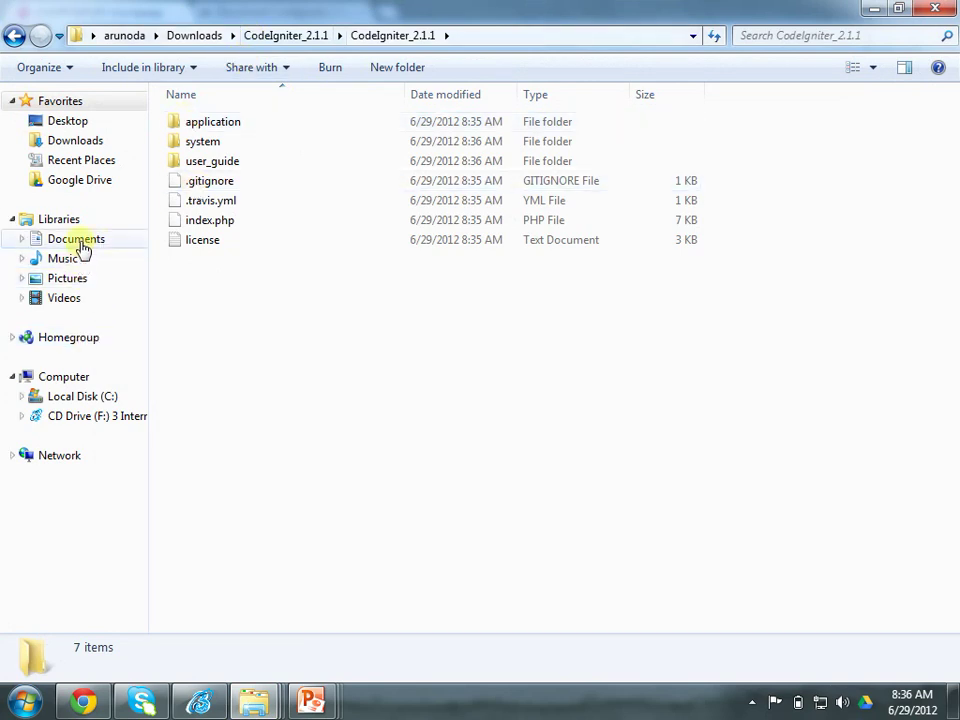
{"action": "left_click", "coordinate": [67, 398]}
{"action": "double_click", "coordinate": [185, 300]}
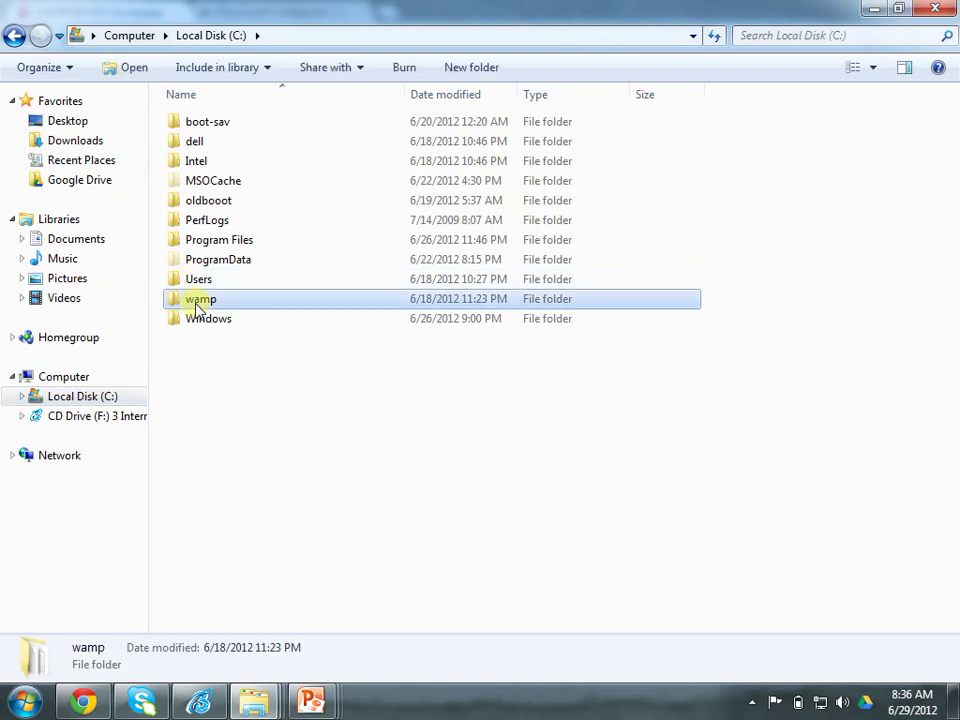
{"action": "double_click", "coordinate": [199, 279]}
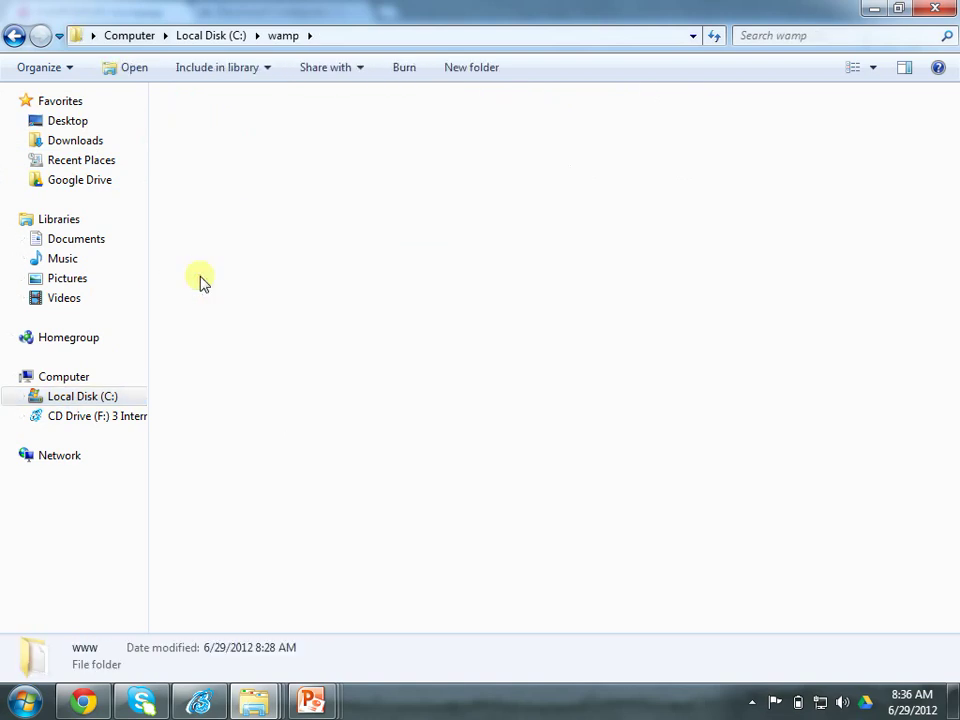
Create a new folder named ci inside the www folder
{"action": "right_click", "coordinate": [226, 278]}
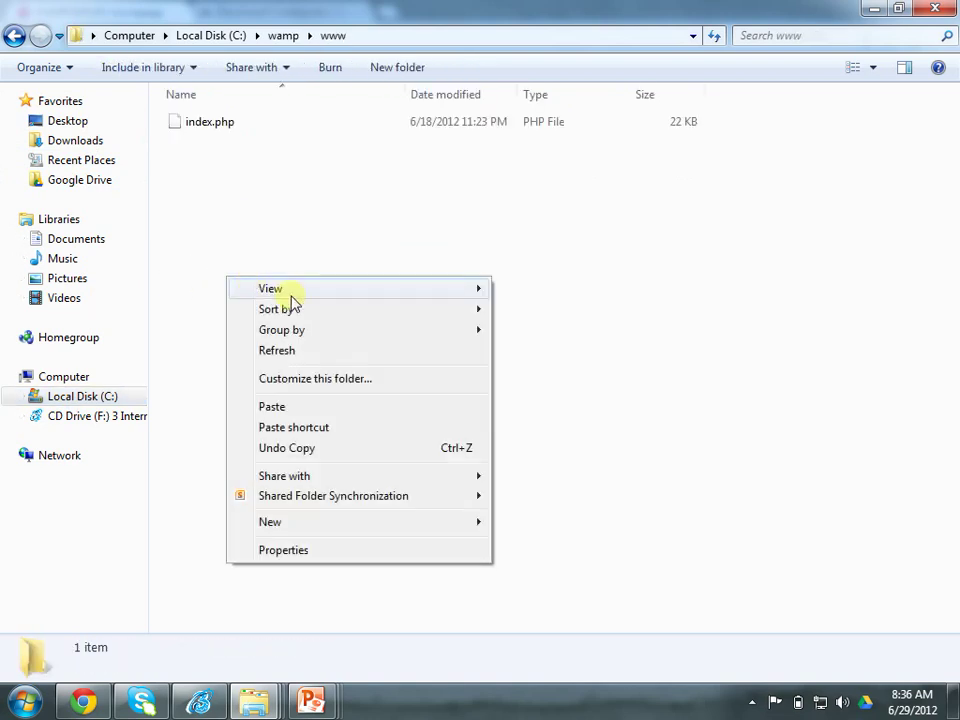
{"action": "mouse_move", "coordinate": [309, 530]}
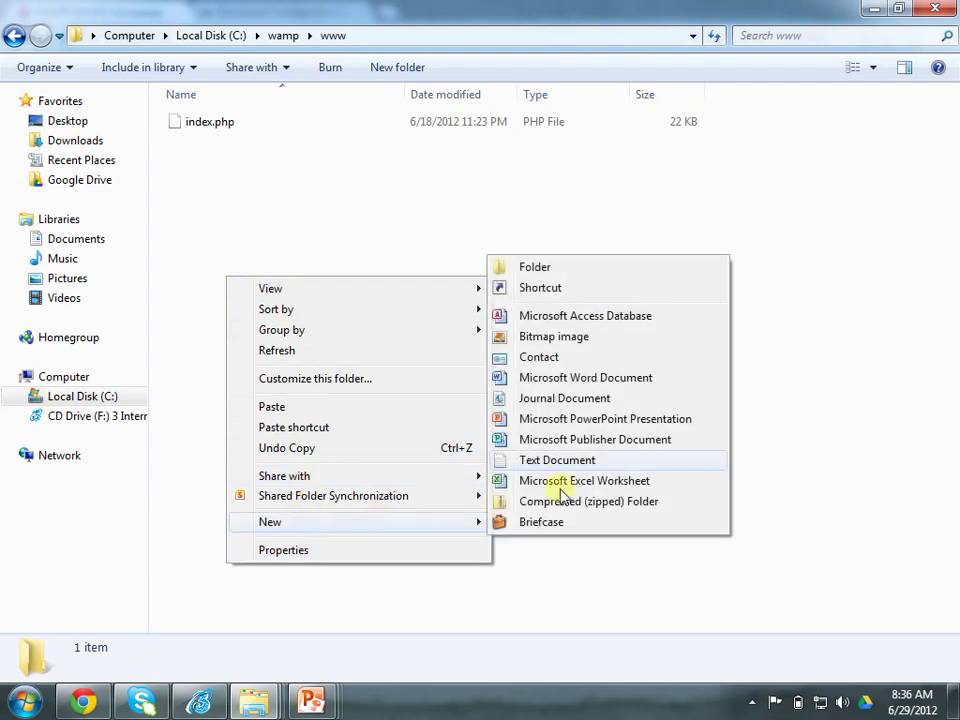
{"action": "left_click", "coordinate": [623, 268]}
{"action": "type", "text": "ci"}
{"action": "key", "text": "Return"}
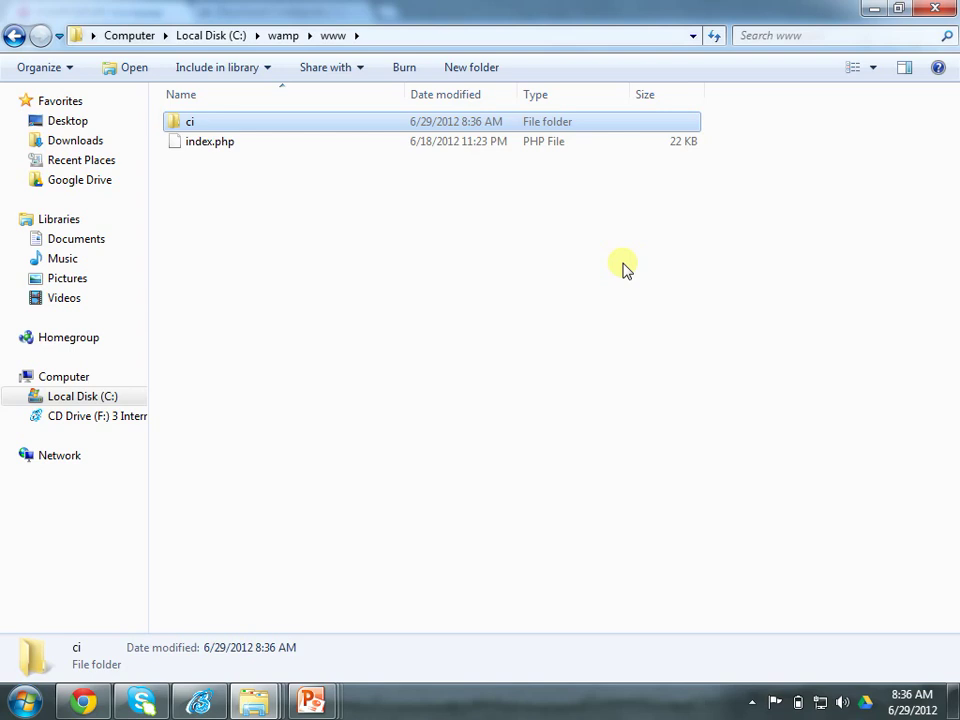
Open the downloaded CodeIgniter_2.1.1 package from Downloads in another window and copy all files and folders from its inner CodeIgniter_2.1.1 folder
{"action": "left_click", "coordinate": [28, 712]}
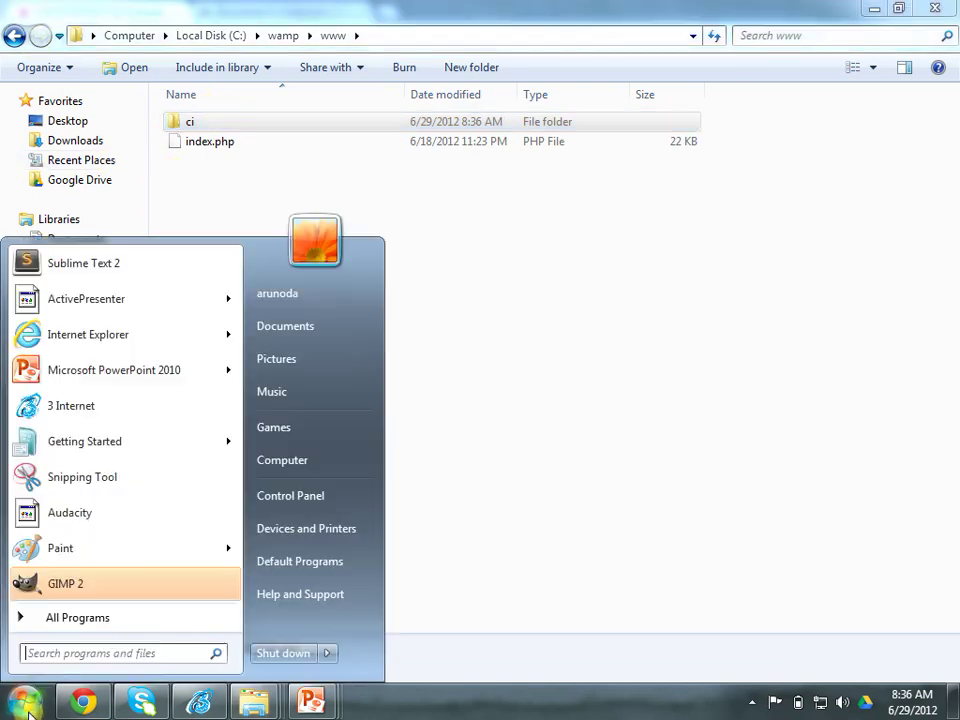
{"action": "left_click", "coordinate": [310, 463]}
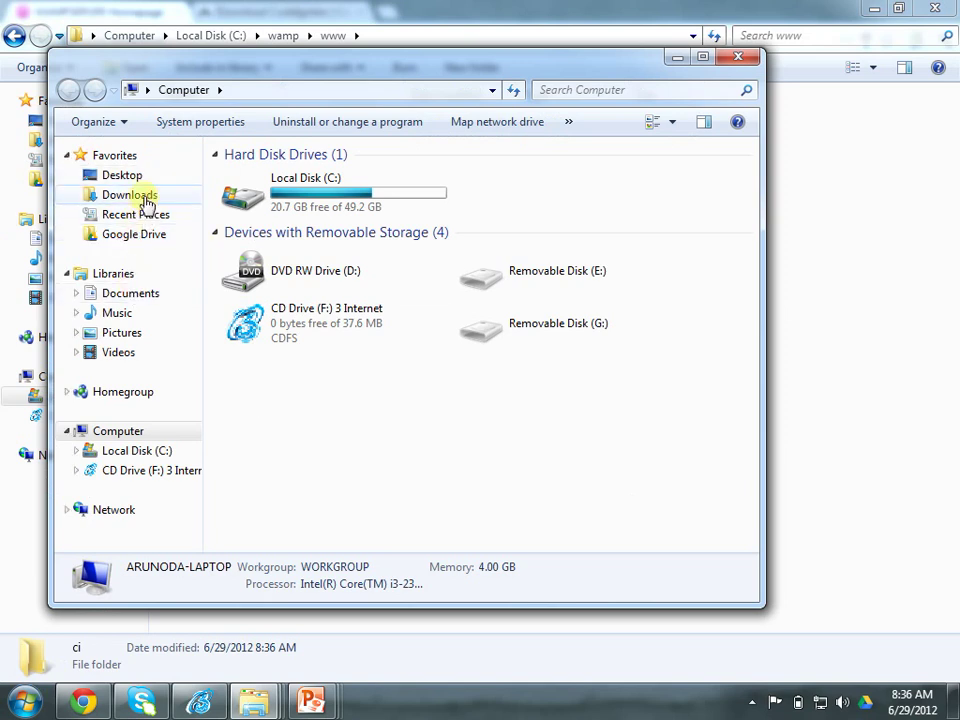
{"action": "left_click", "coordinate": [176, 197]}
{"action": "double_click", "coordinate": [464, 193]}
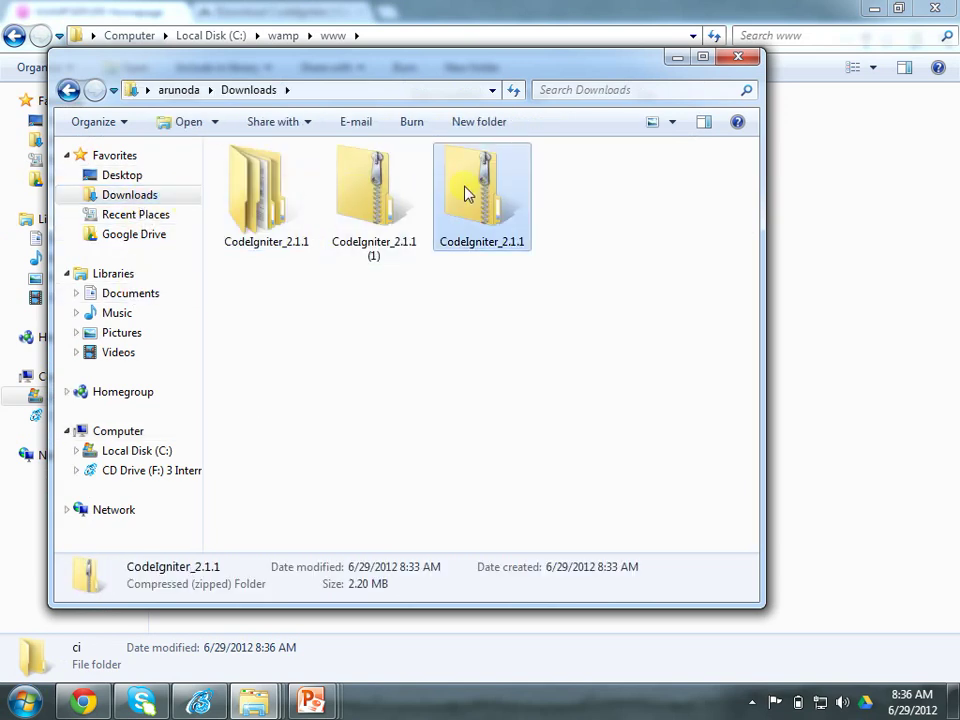
{"action": "left_click", "coordinate": [275, 183]}
{"action": "double_click", "coordinate": [275, 183]}
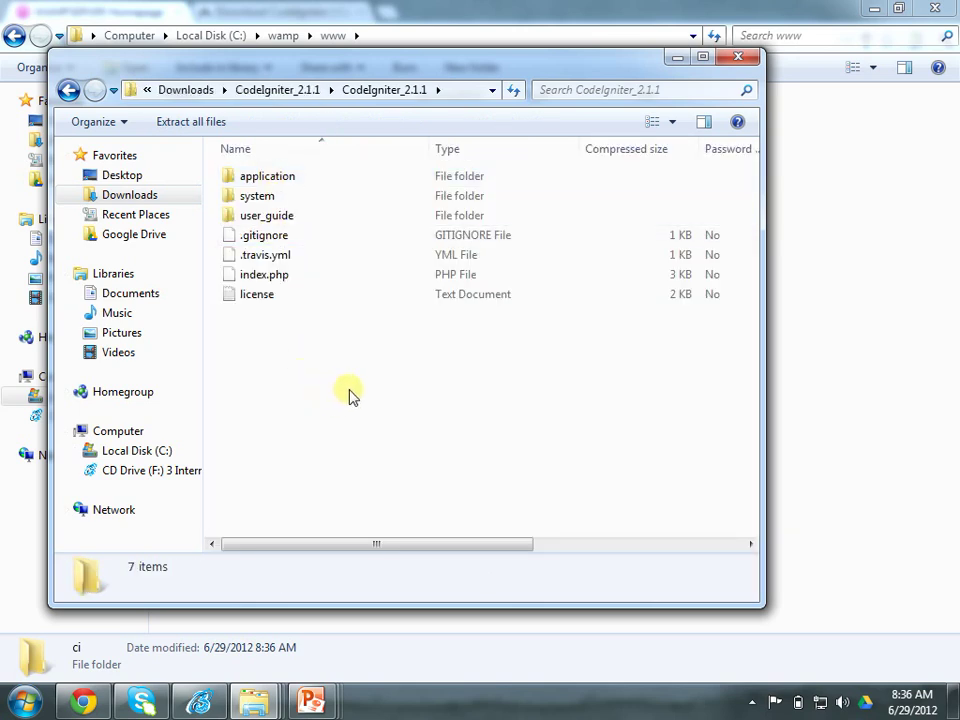
{"action": "left_click_drag", "start_coordinate": [360, 384], "coordinate": [243, 118]}
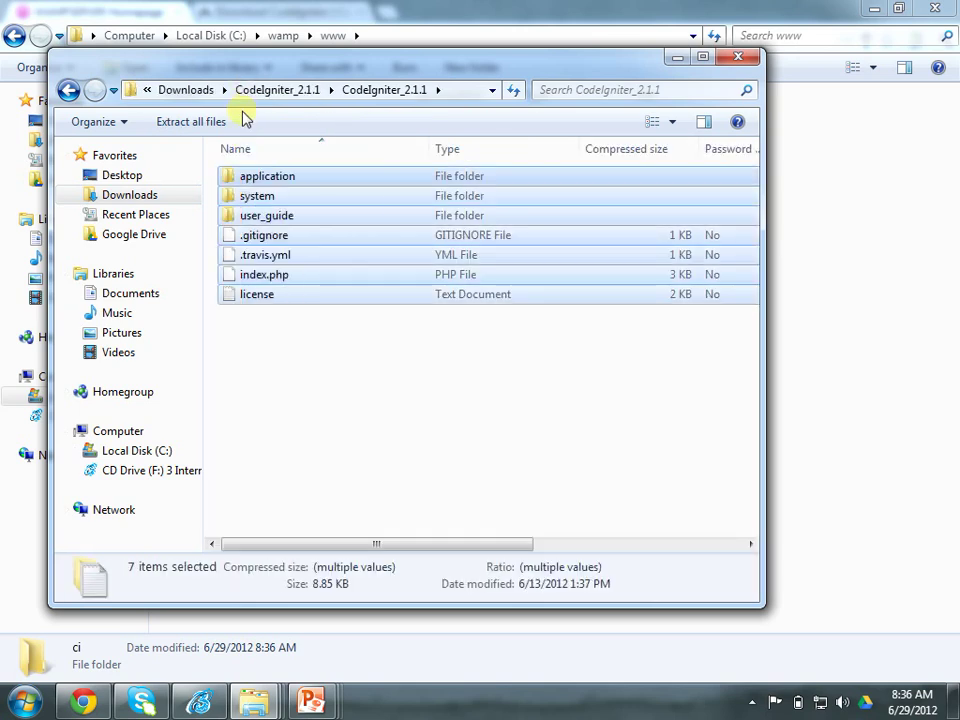
{"action": "right_click", "coordinate": [264, 178]}
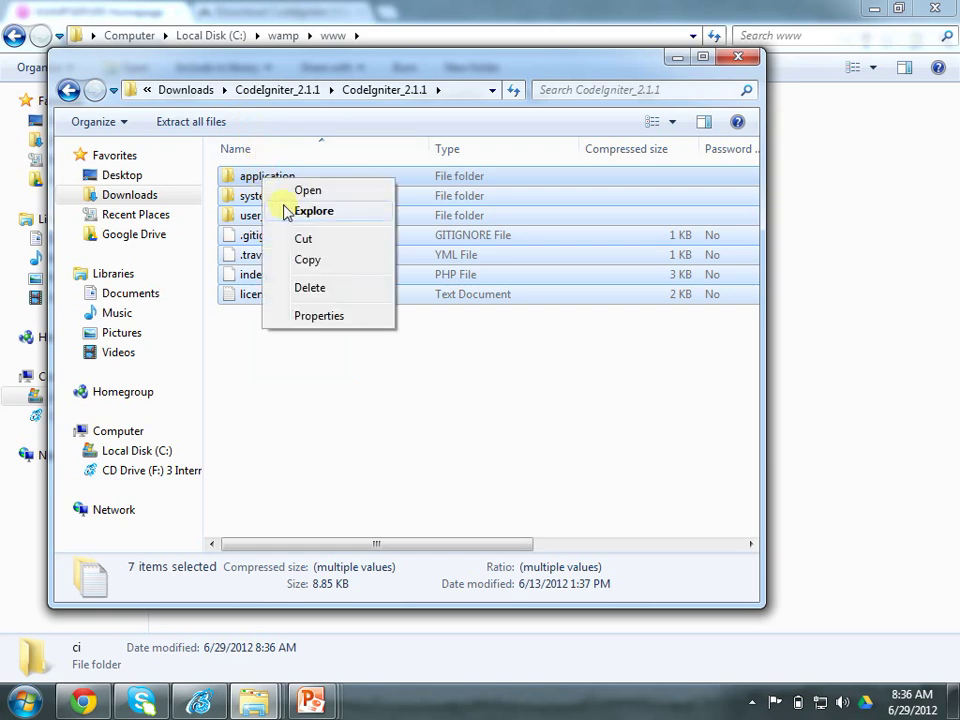
{"action": "left_click", "coordinate": [312, 262]}
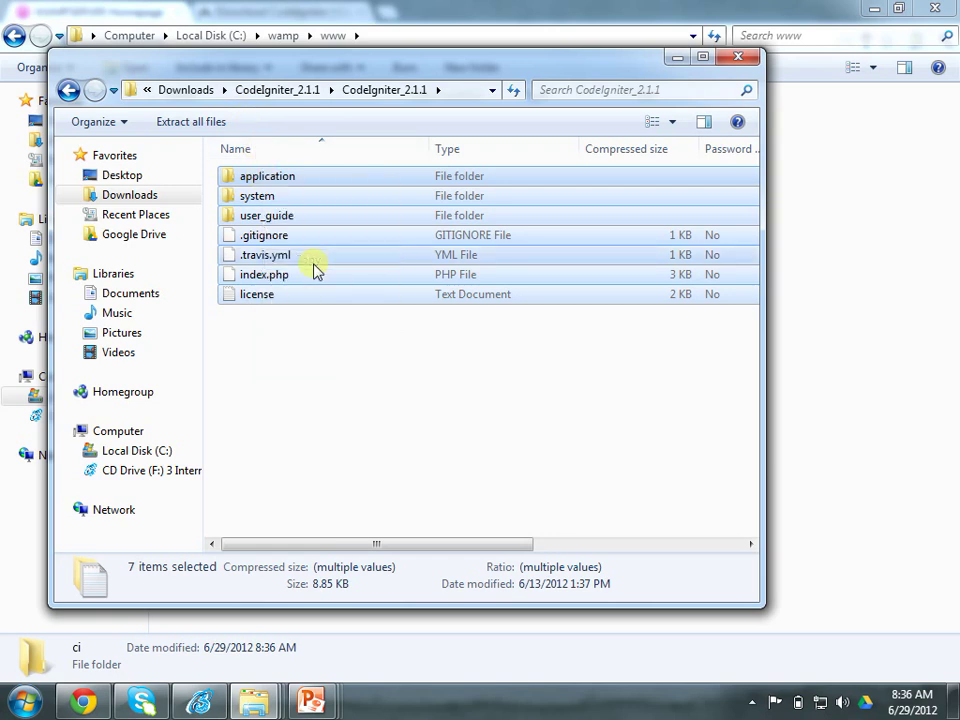
{"action": "left_click", "coordinate": [945, 330]}
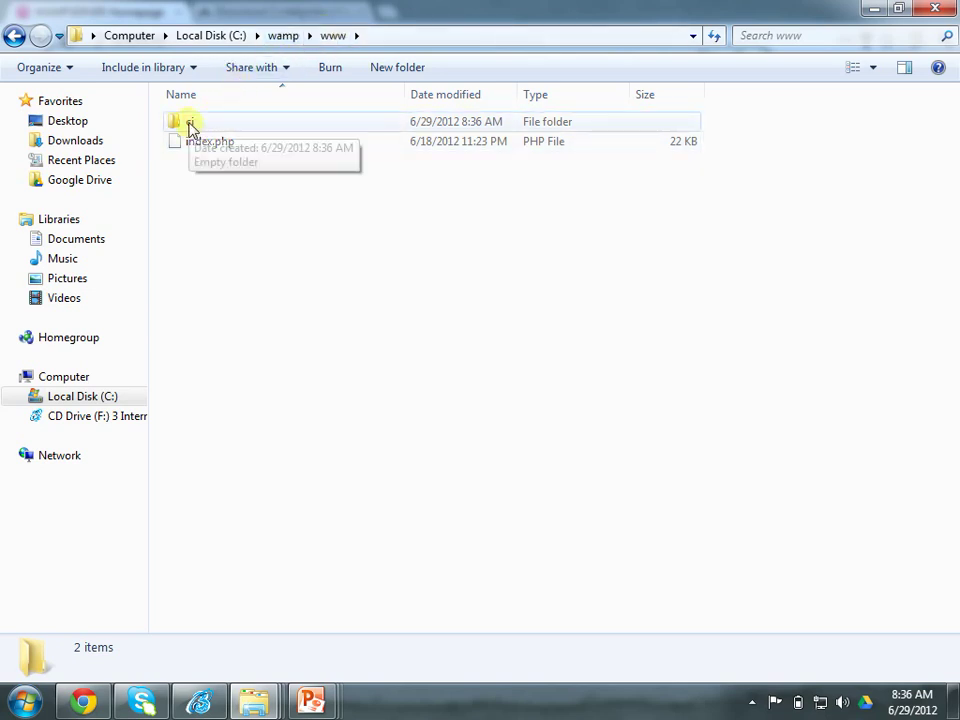
{"action": "double_click", "coordinate": [189, 126]}
{"action": "right_click", "coordinate": [254, 367]}
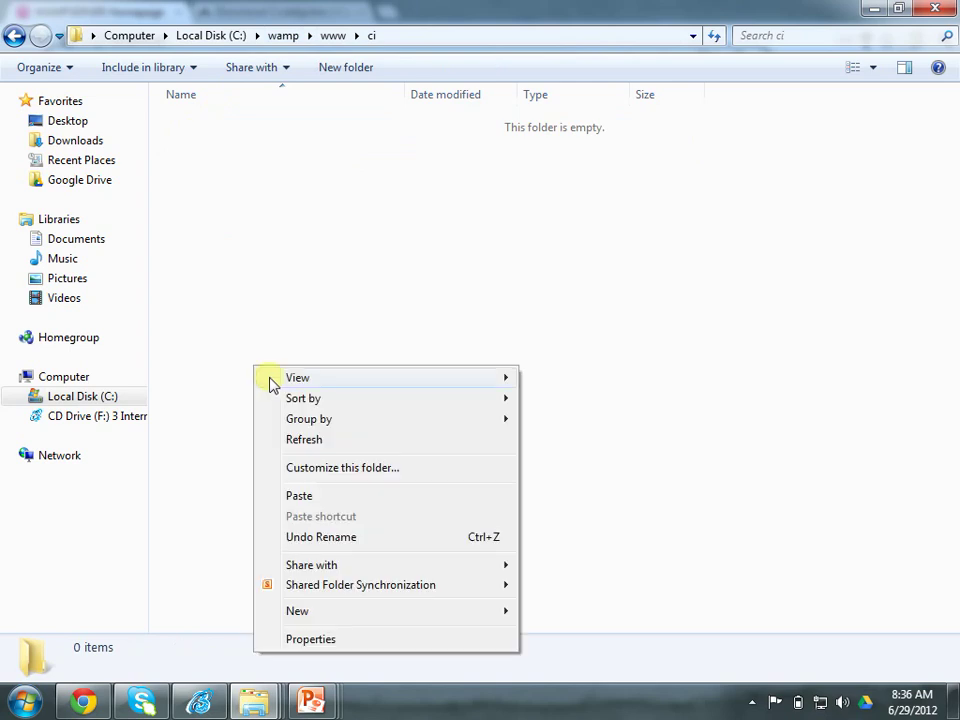
{"action": "left_click", "coordinate": [312, 496]}
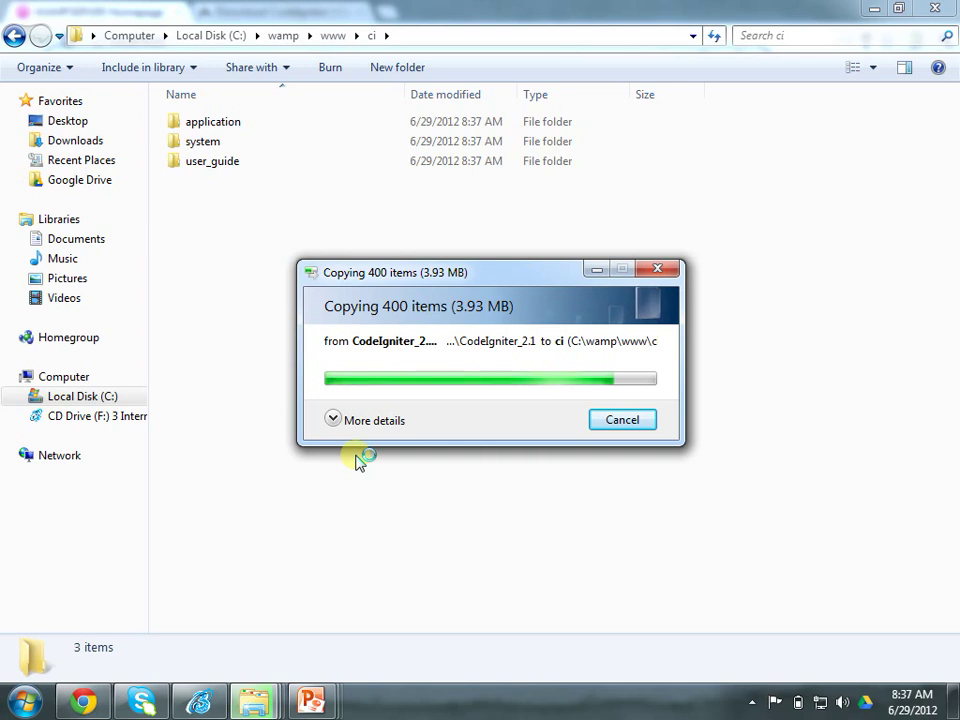
Switch to Chrome and load localhost/ci in the WampServer tab to check the CodeIgniter installation
{"action": "left_click", "coordinate": [83, 700]}
{"action": "left_click", "coordinate": [196, 42]}
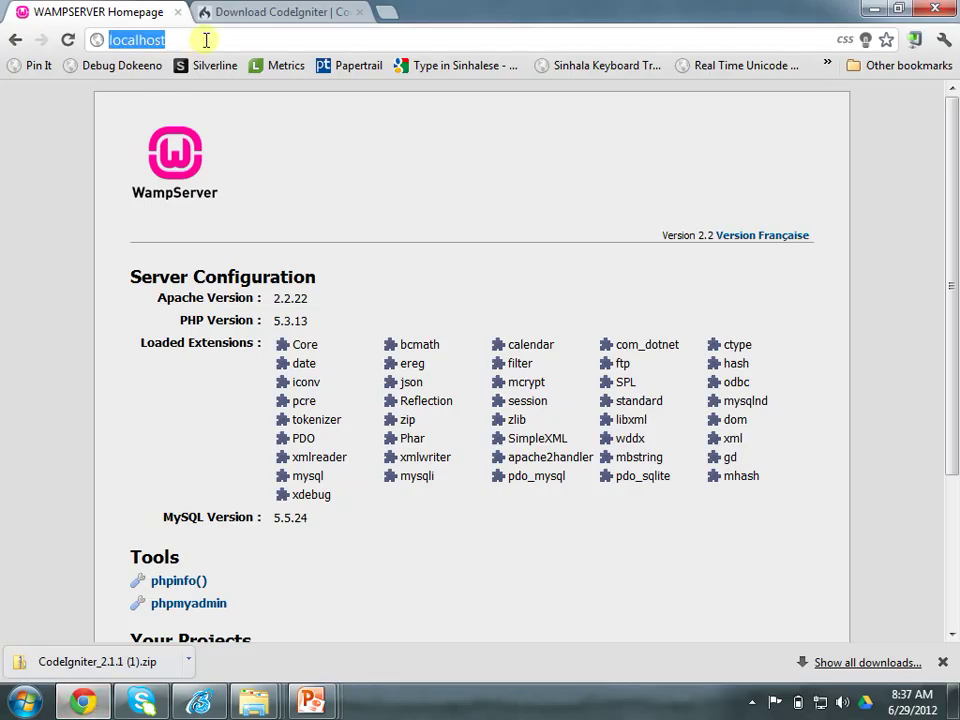
{"action": "left_click", "coordinate": [206, 40]}
{"action": "type", "text": "/ci"}
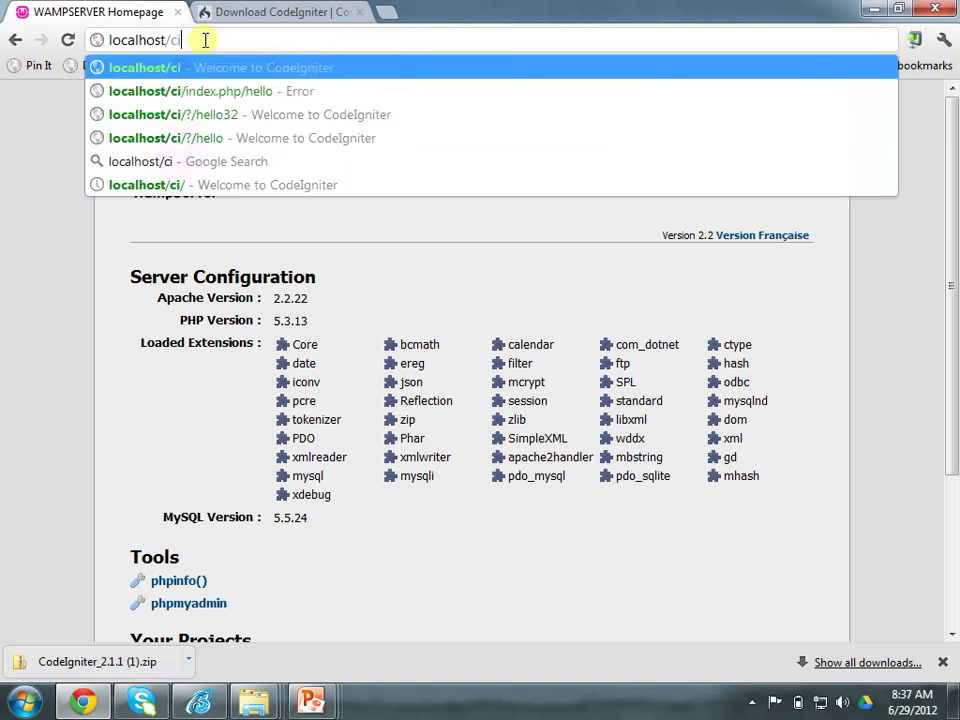
{"action": "key", "text": "Return"}
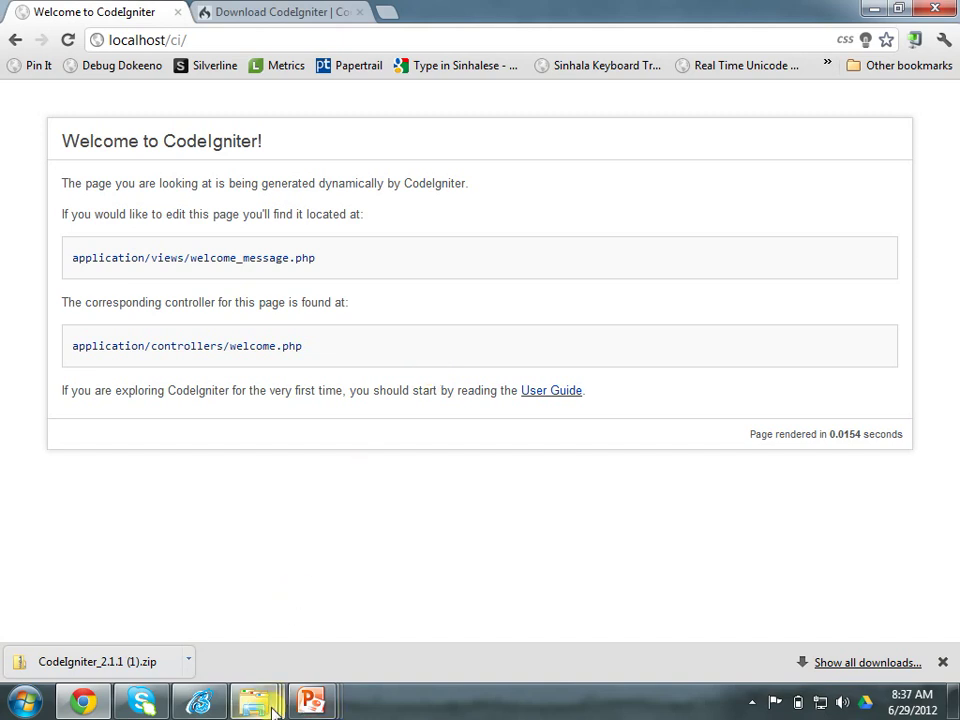
Switch to the www folder in File Explorer and open ci to examine the CodeIgniter files and folders
{"action": "mouse_move", "coordinate": [273, 708]}
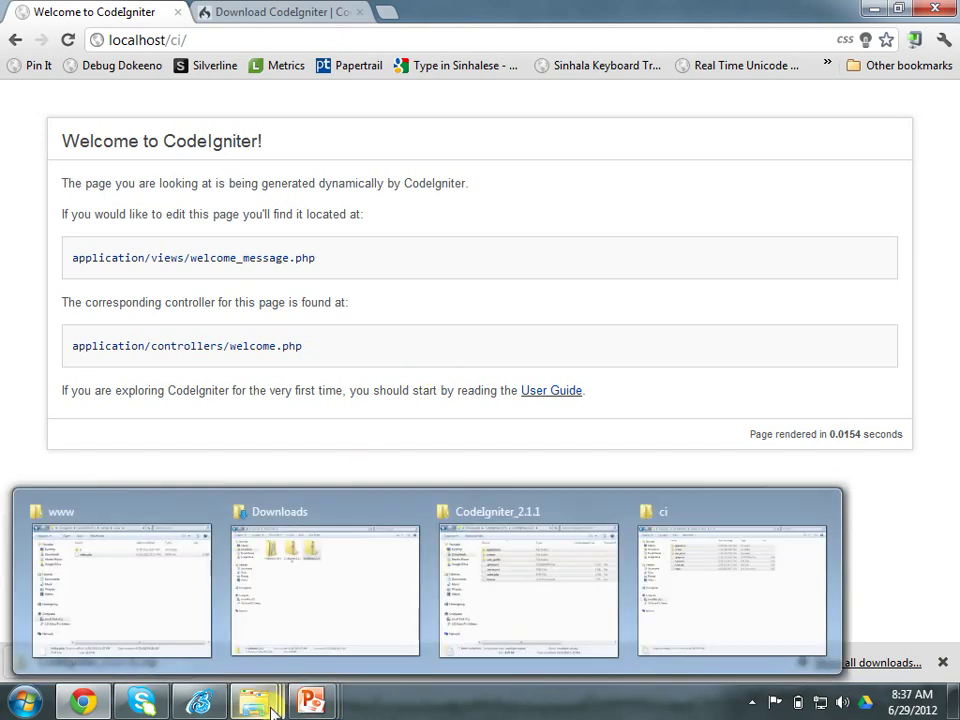
{"action": "left_click", "coordinate": [178, 587]}
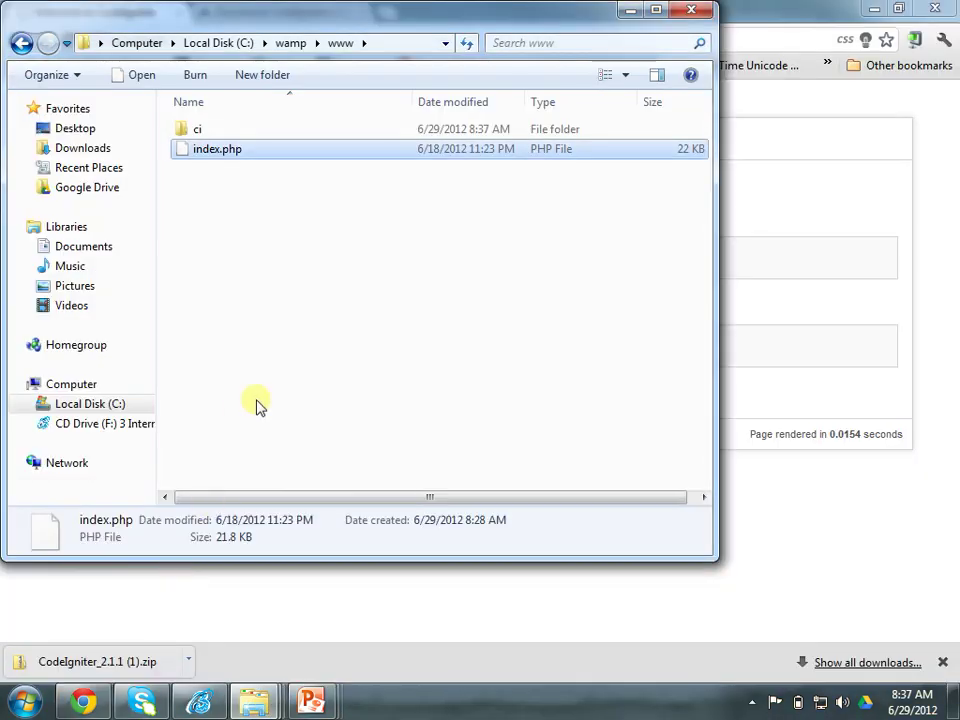
{"action": "double_click", "coordinate": [196, 132]}
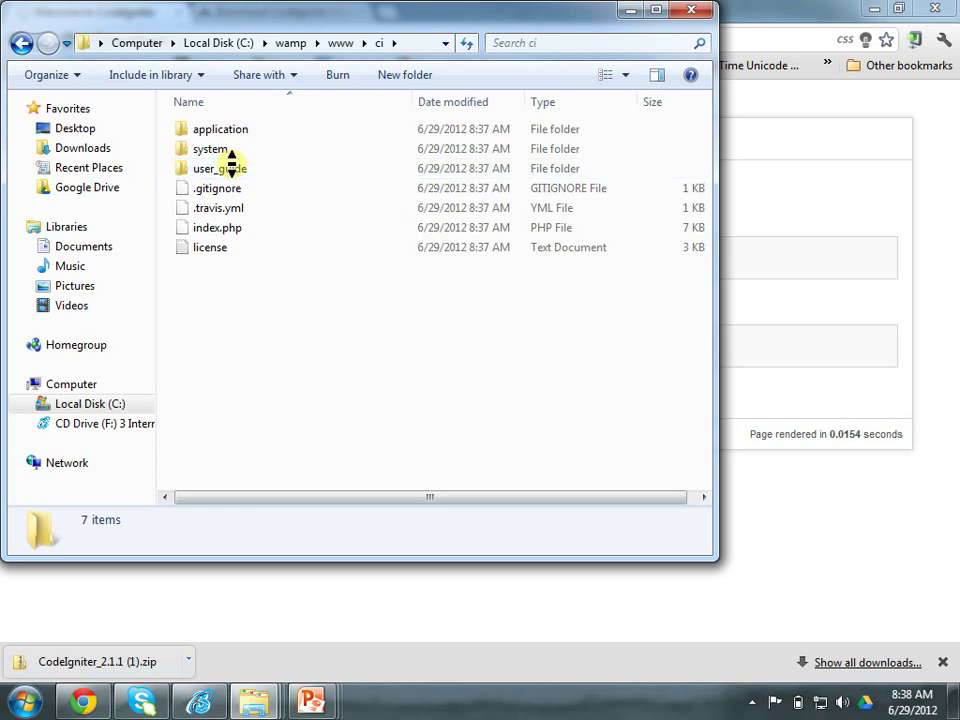
{"action": "mouse_move", "coordinate": [237, 172]}
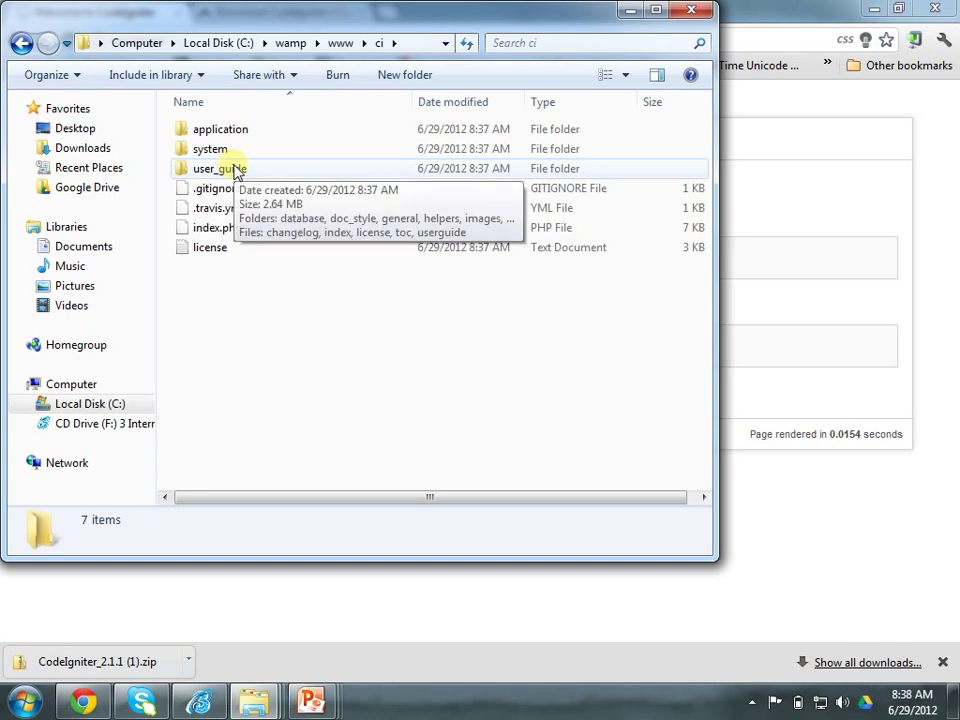